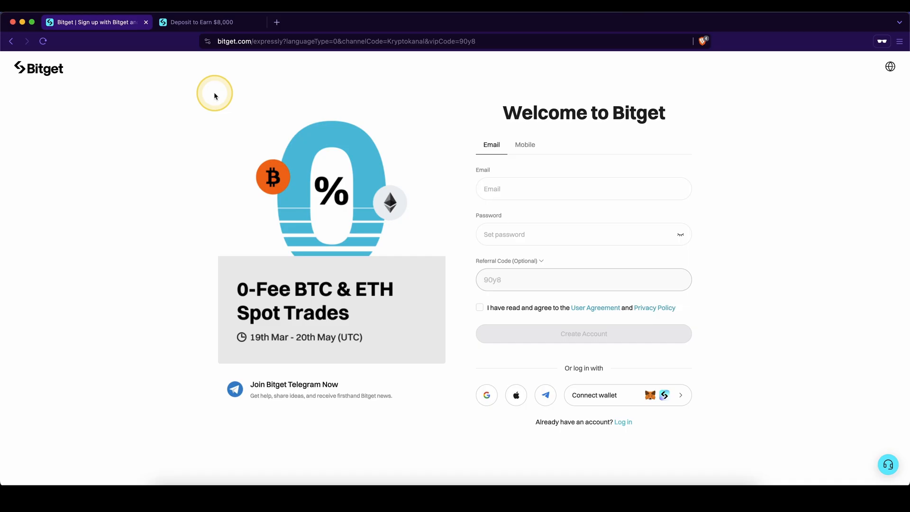
# - Review the Deposit to Earn rewards tiers page
pyautogui.moveTo(215, 94); pyautogui.dragTo(183, 286)
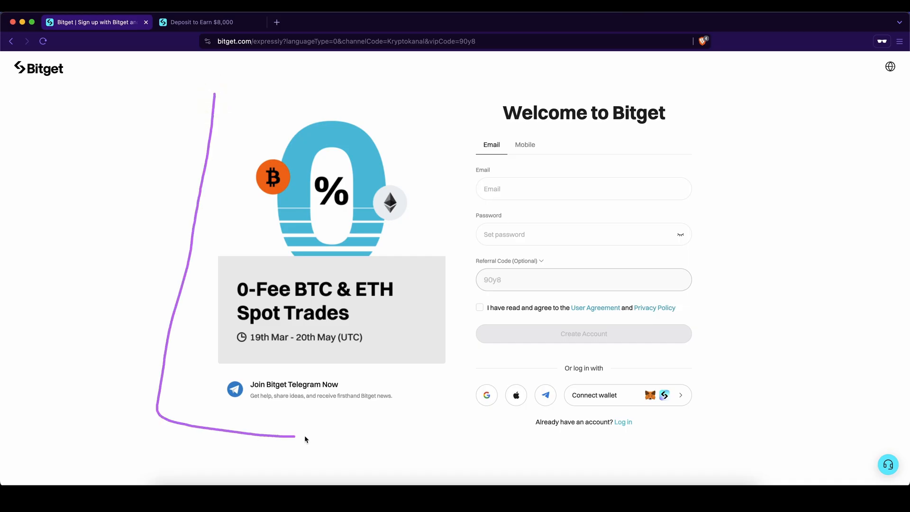
pyautogui.moveTo(724, 449); pyautogui.dragTo(749, 111)
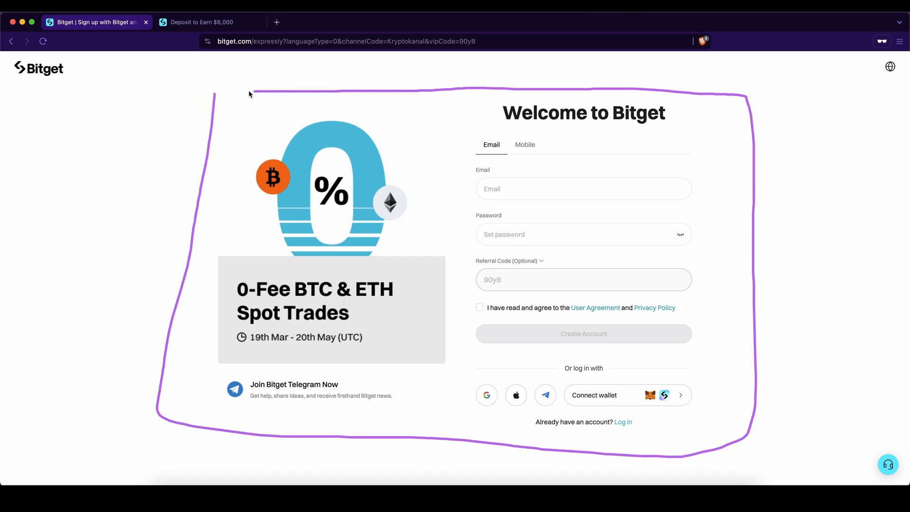
pyautogui.moveTo(179, 83); pyautogui.dragTo(246, 146)
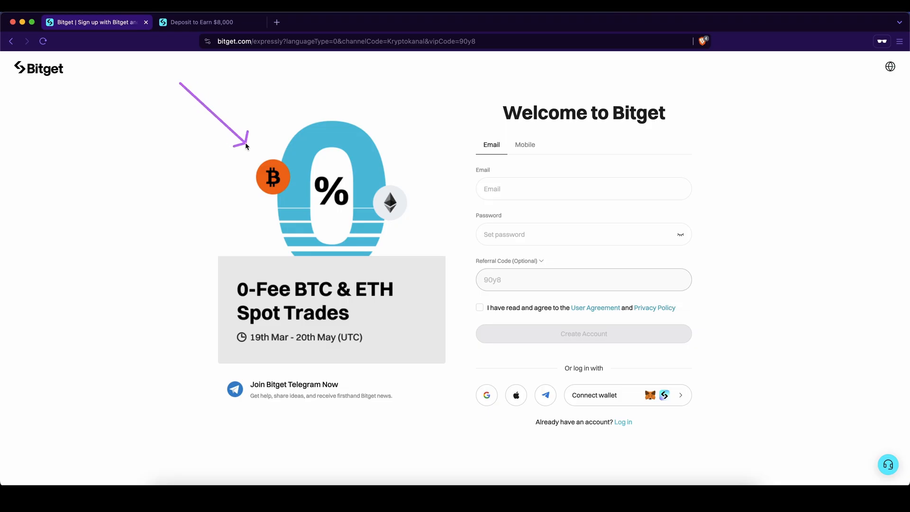
pyautogui.click(201, 23)
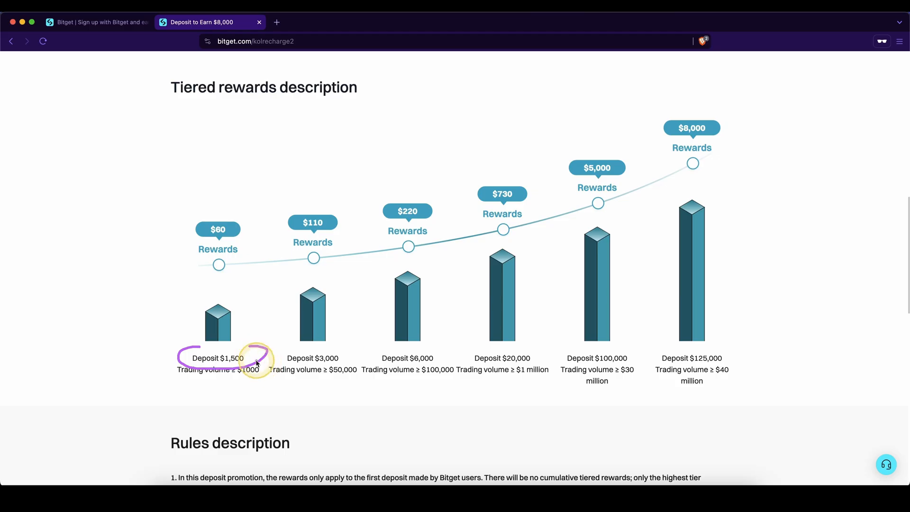
pyautogui.moveTo(270, 118); pyautogui.dragTo(262, 150)
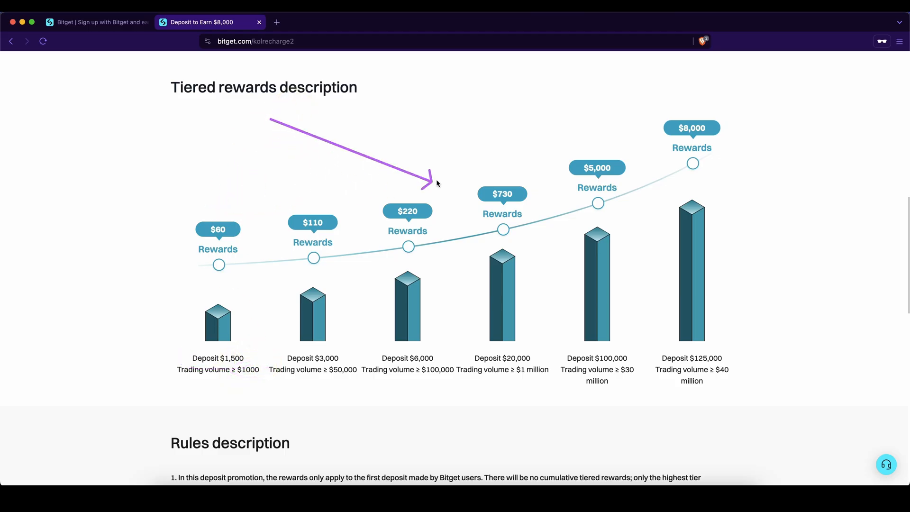
pyautogui.moveTo(270, 118); pyautogui.dragTo(619, 131)
# - Return to the Bitget sign-up page and continue to the logged-in home page
pyautogui.hotkey('ctrl', 'Tab')
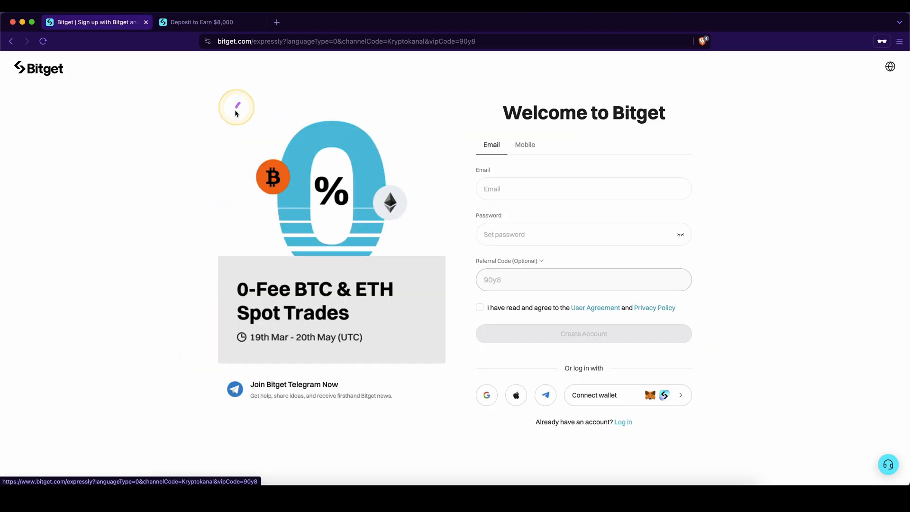
pyautogui.moveTo(243, 107); pyautogui.dragTo(398, 387)
pyautogui.moveTo(768, 107)
pyautogui.mouseDown()
pyautogui.moveTo(634, 158)
pyautogui.moveTo(623, 327)
pyautogui.mouseUp()
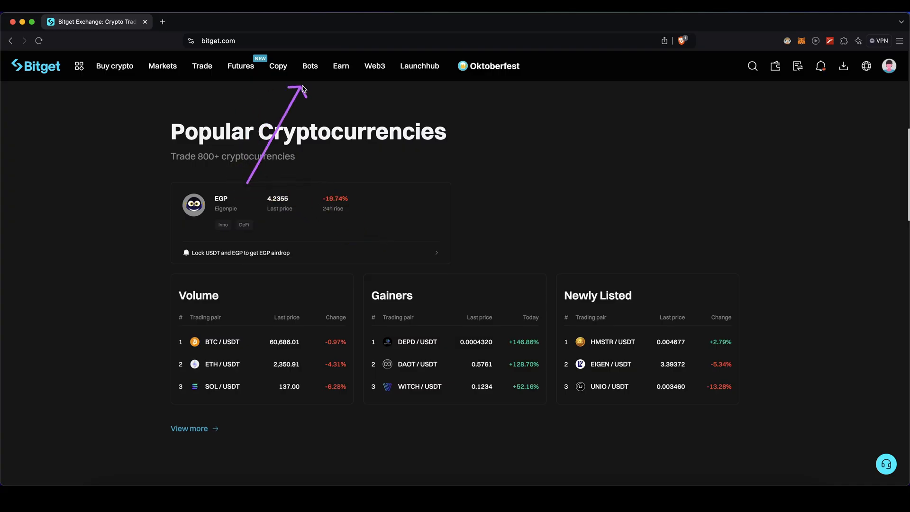
pyautogui.moveTo(309, 65)
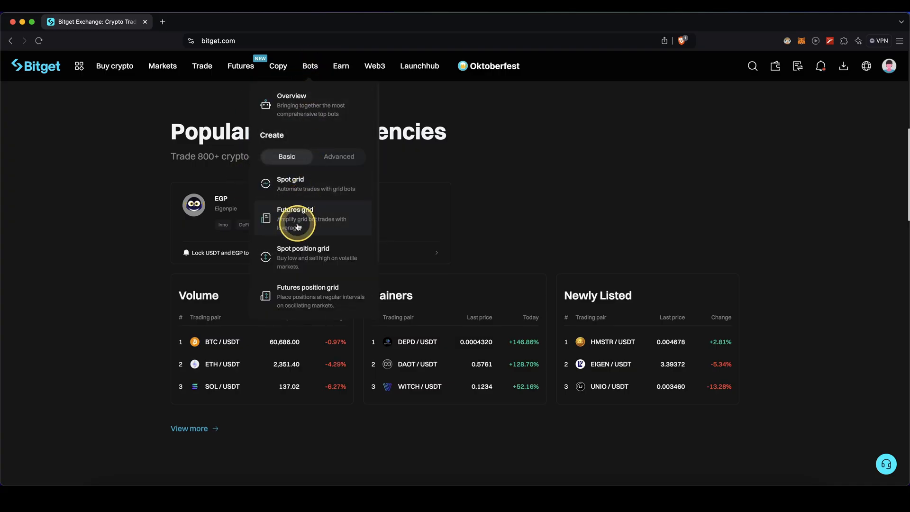
# - Go to the BTCUSDT futures grid bot creation page from the Bots menu
pyautogui.click(298, 221)
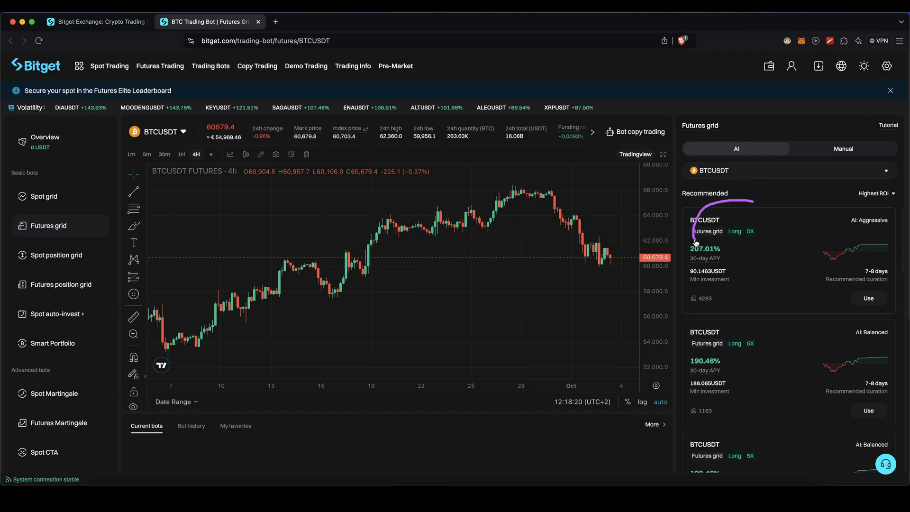
# - Configure a manual long grid from 55000 to 65000 USDT with 20 grids at 5X leverage
pyautogui.click(842, 154)
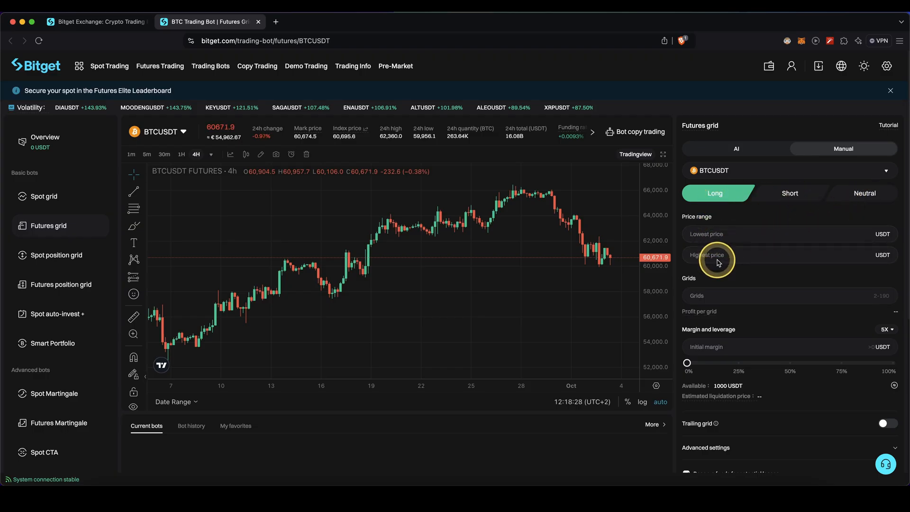
pyautogui.moveTo(579, 195); pyautogui.dragTo(654, 199)
pyautogui.moveTo(581, 319); pyautogui.dragTo(633, 317)
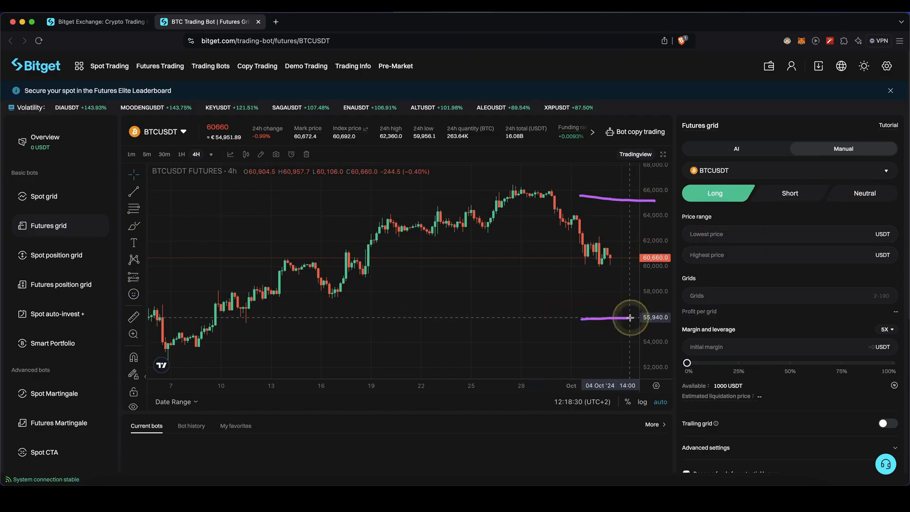
pyautogui.click(732, 237)
pyautogui.write('55000')
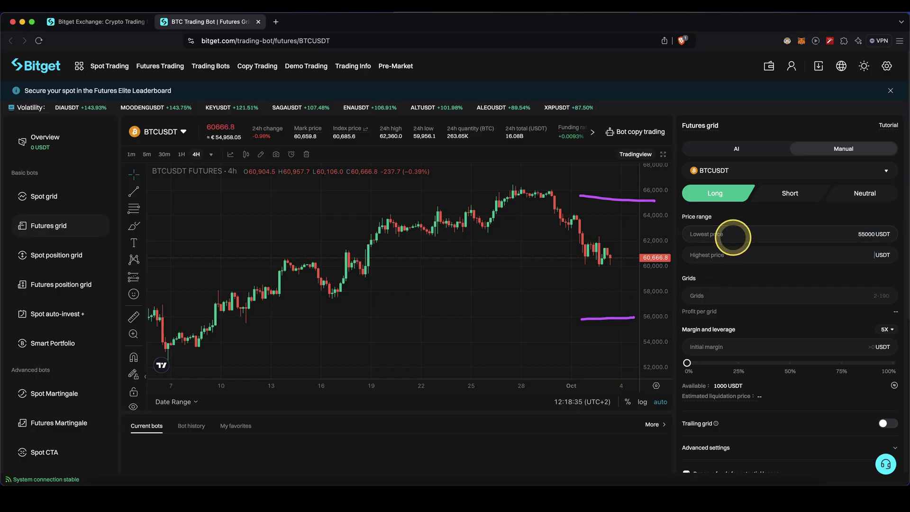
pyautogui.write('650')
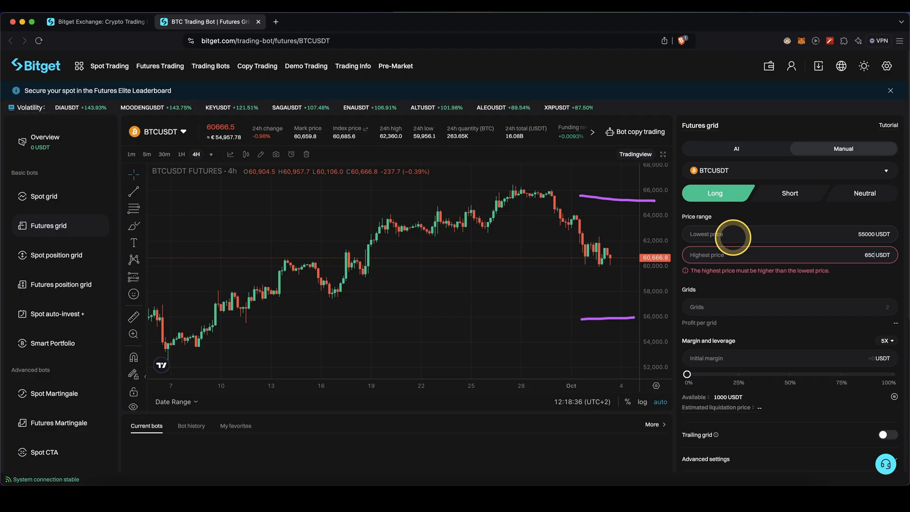
pyautogui.write('0')
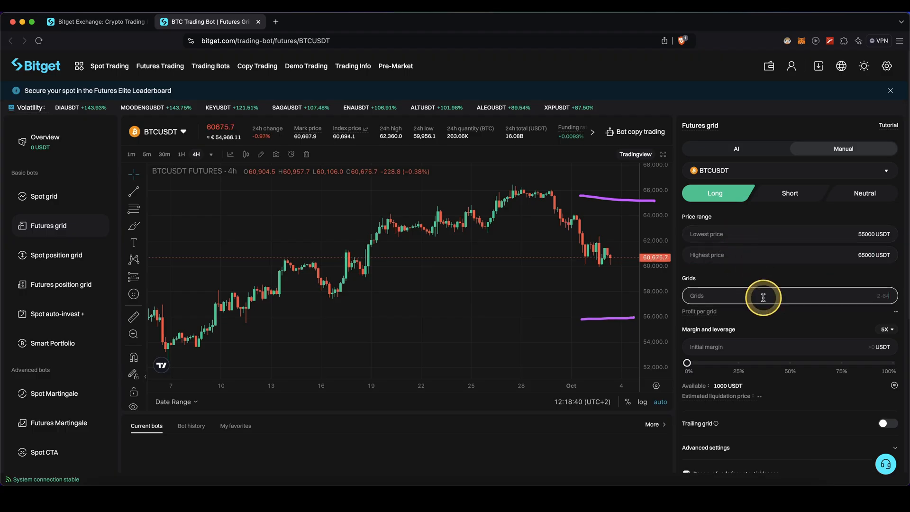
pyautogui.write('20')
pyautogui.click(756, 276)
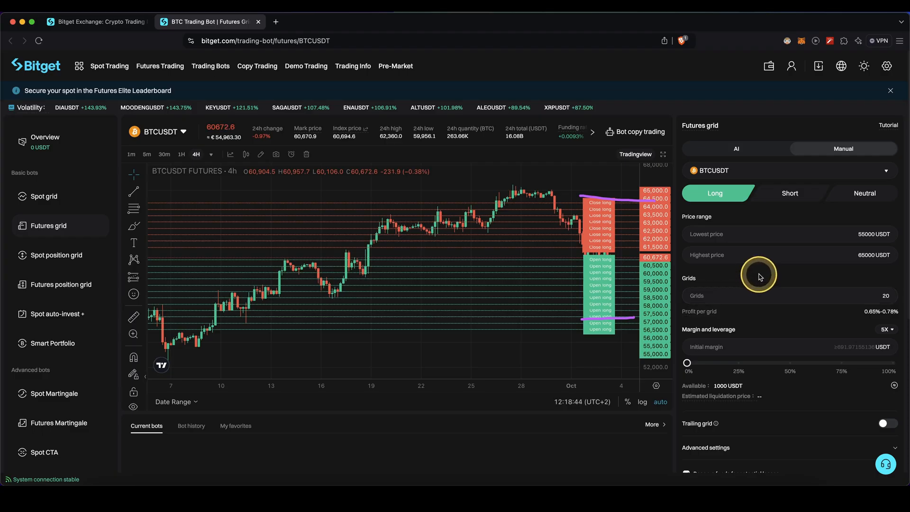
pyautogui.moveTo(582, 195); pyautogui.dragTo(573, 189)
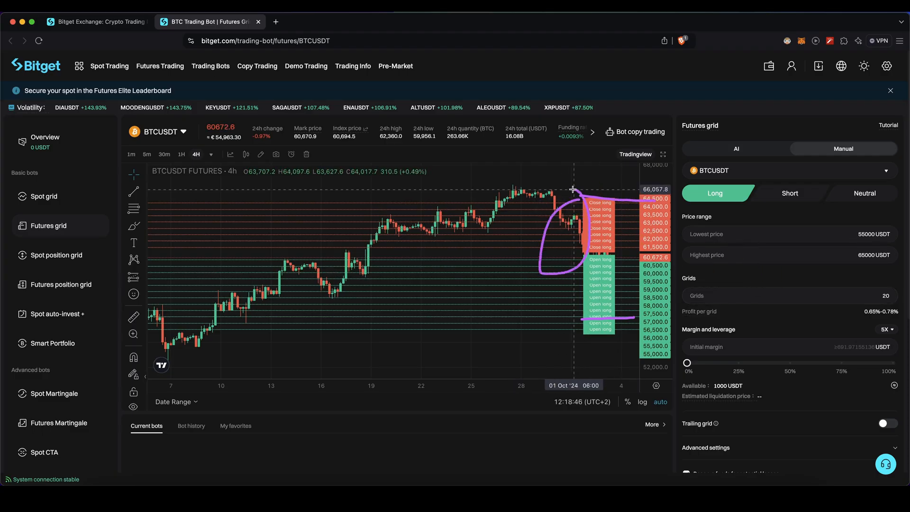
pyautogui.moveTo(569, 259); pyautogui.dragTo(543, 272)
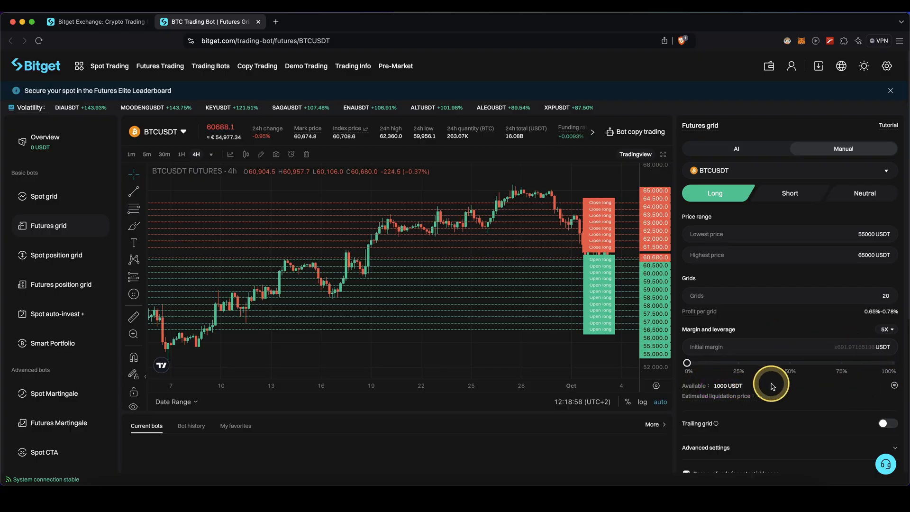
pyautogui.click(894, 385)
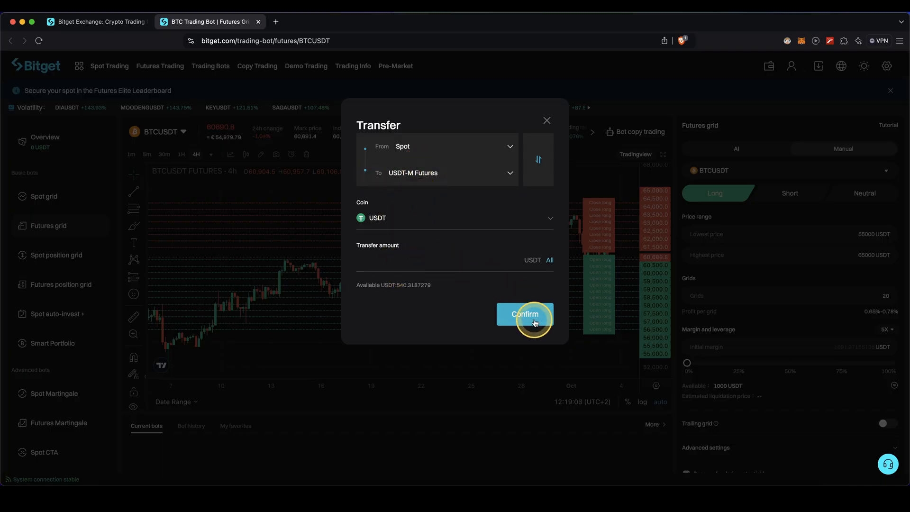
pyautogui.click(546, 120)
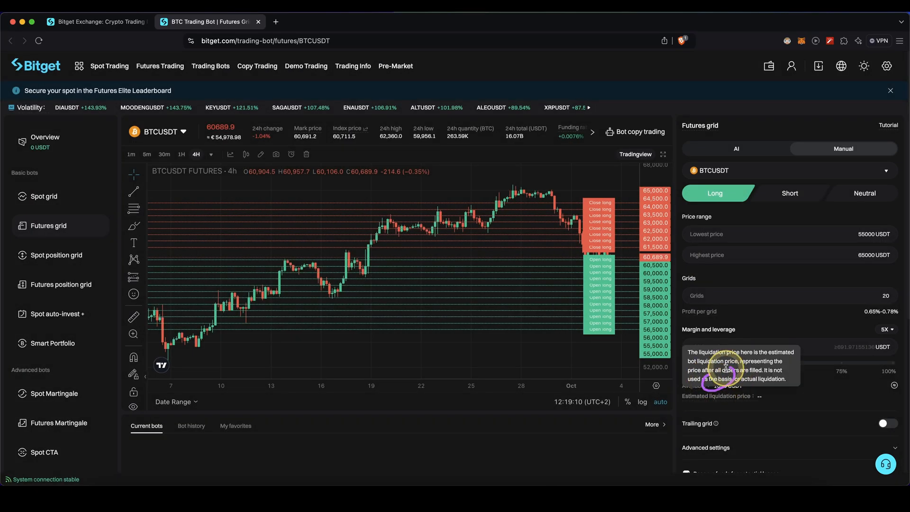
pyautogui.click(886, 330)
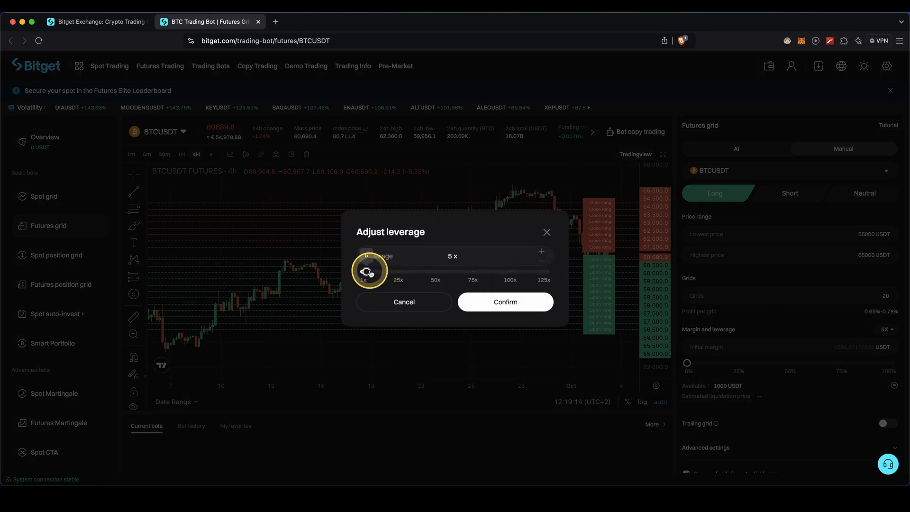
# - Keep leverage unchanged and set the grid's initial margin to 800 USDT
pyautogui.click(546, 232)
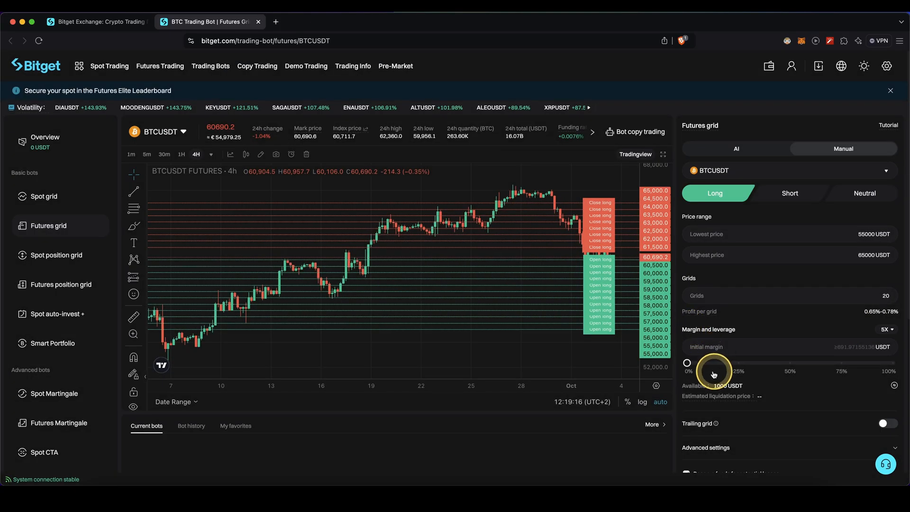
pyautogui.click(720, 345)
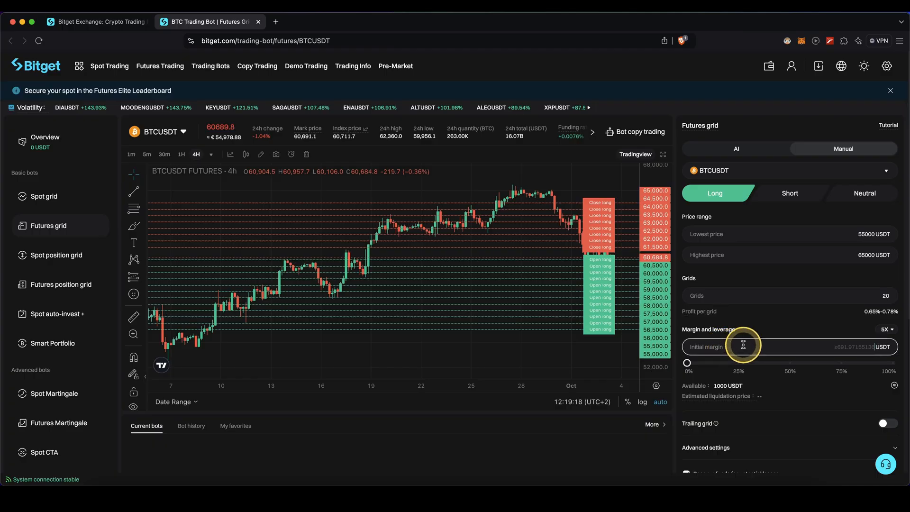
pyautogui.write('800')
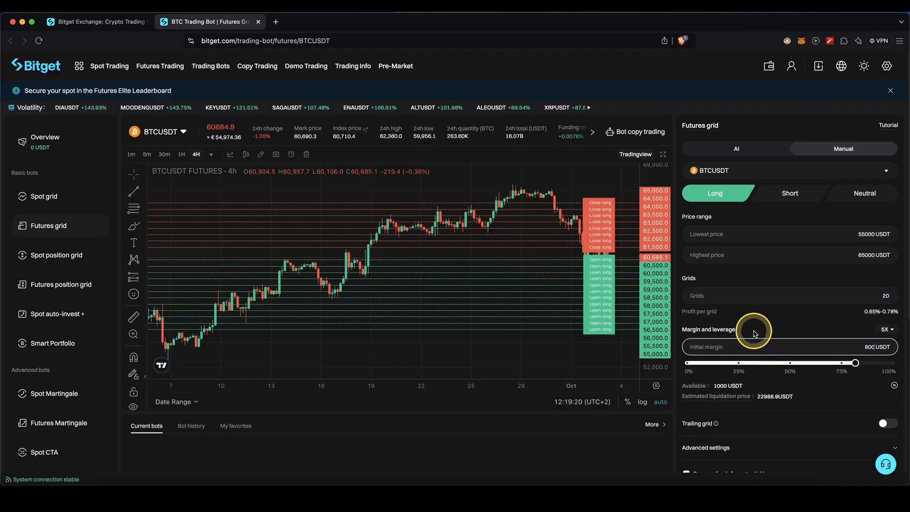
pyautogui.click(756, 329)
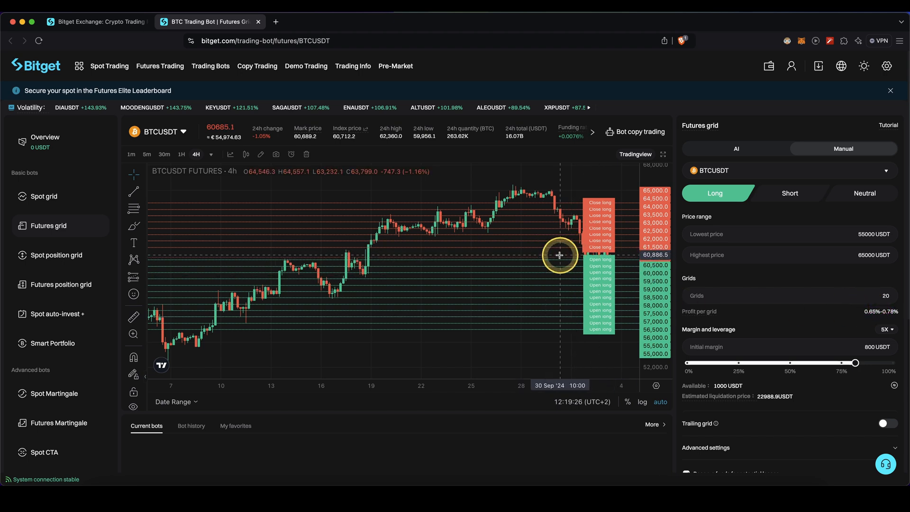
# - Inspect the plotted grid levels and estimated liquidation price near 22,989 USDT on the chart
pyautogui.moveTo(569, 256); pyautogui.dragTo(585, 276)
pyautogui.click(588, 272)
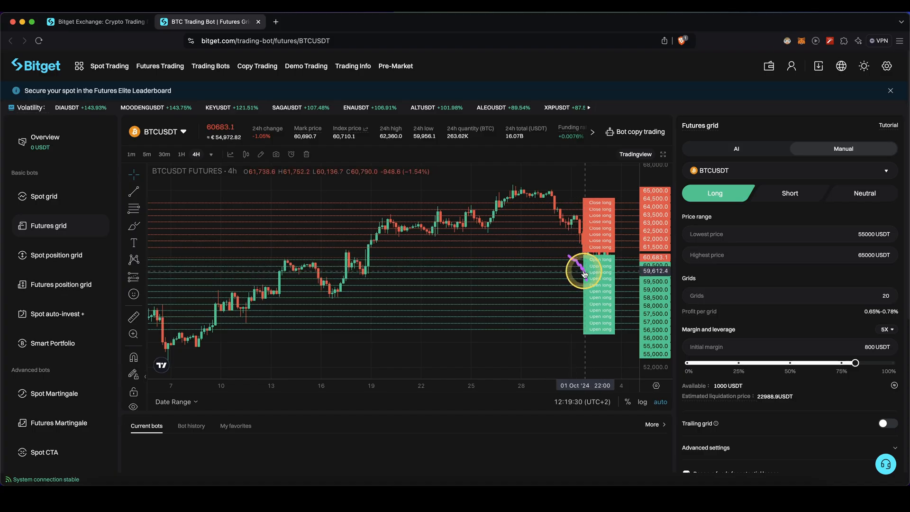
pyautogui.moveTo(585, 272); pyautogui.dragTo(611, 261)
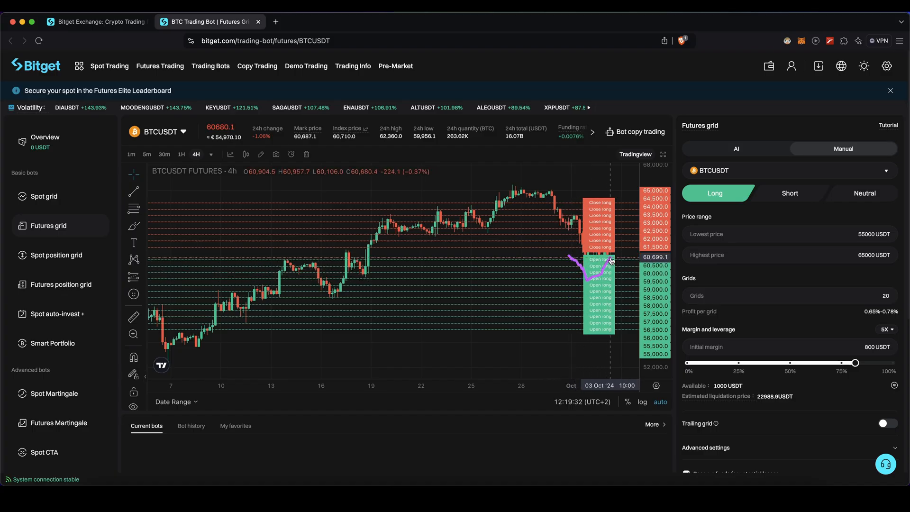
pyautogui.click(588, 271)
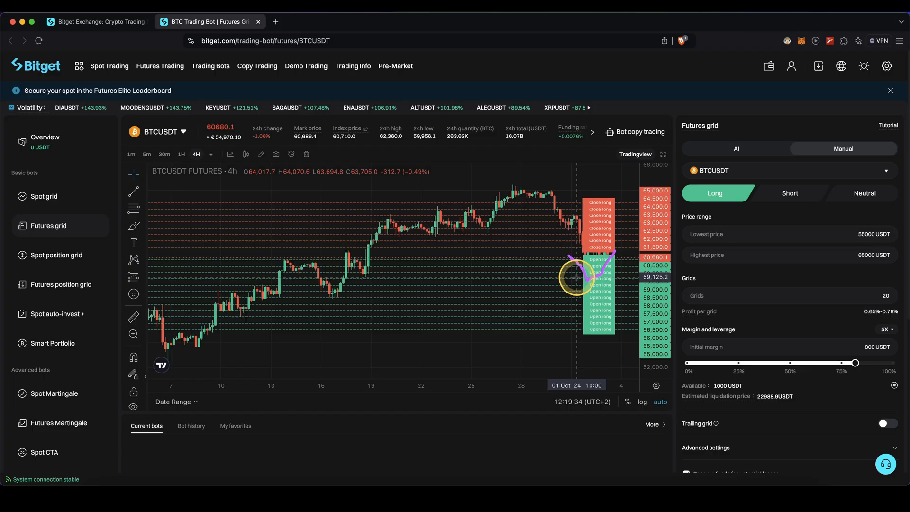
pyautogui.moveTo(588, 271); pyautogui.dragTo(616, 245)
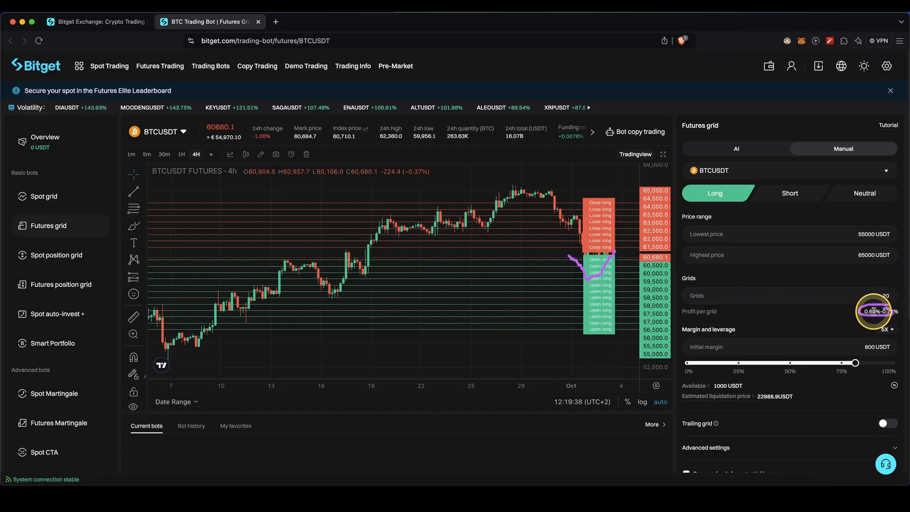
pyautogui.scroll(-2, 767, 330)
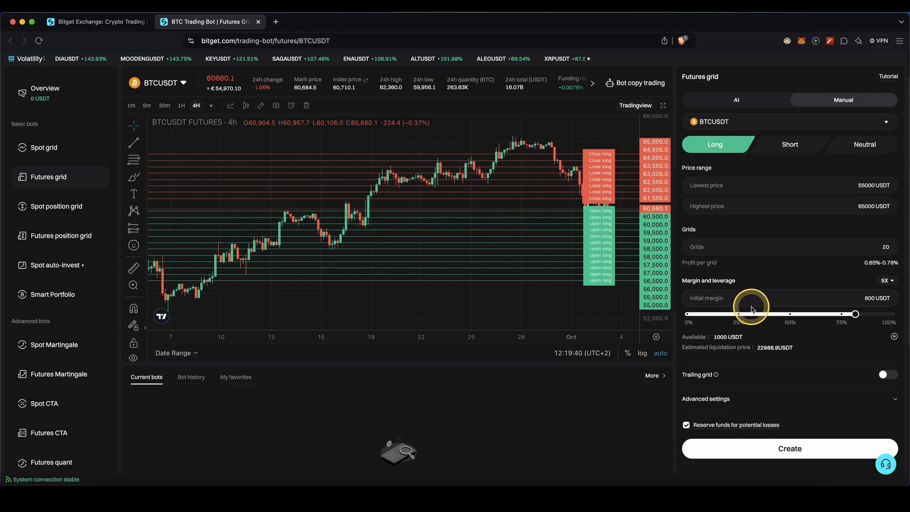
pyautogui.click(790, 448)
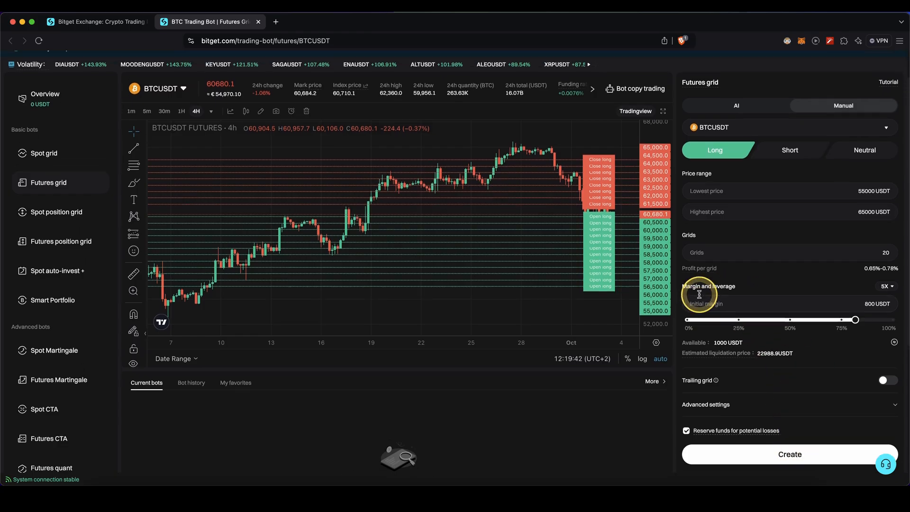
pyautogui.scroll(2, 753, 285)
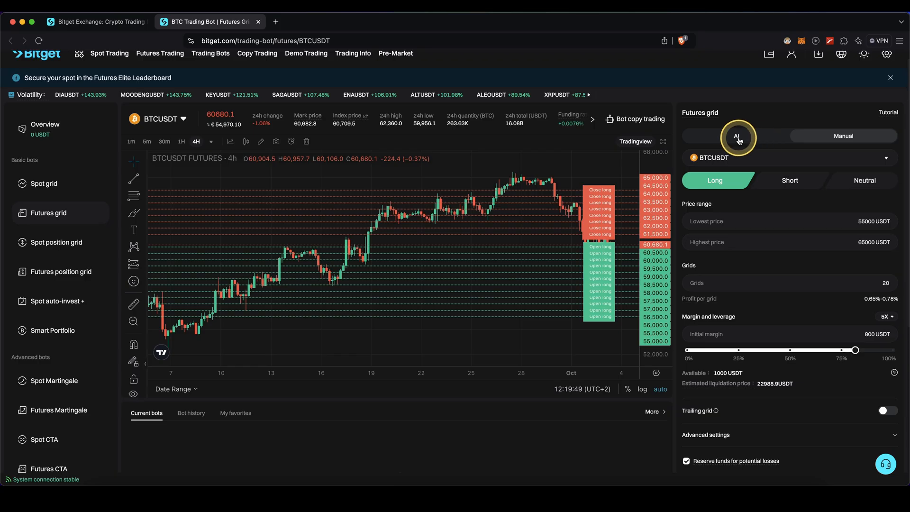
# - Adopt the AI-recommended Aggressive BTCUSDT strategy and give it 100 USDT initial margin
pyautogui.click(736, 136)
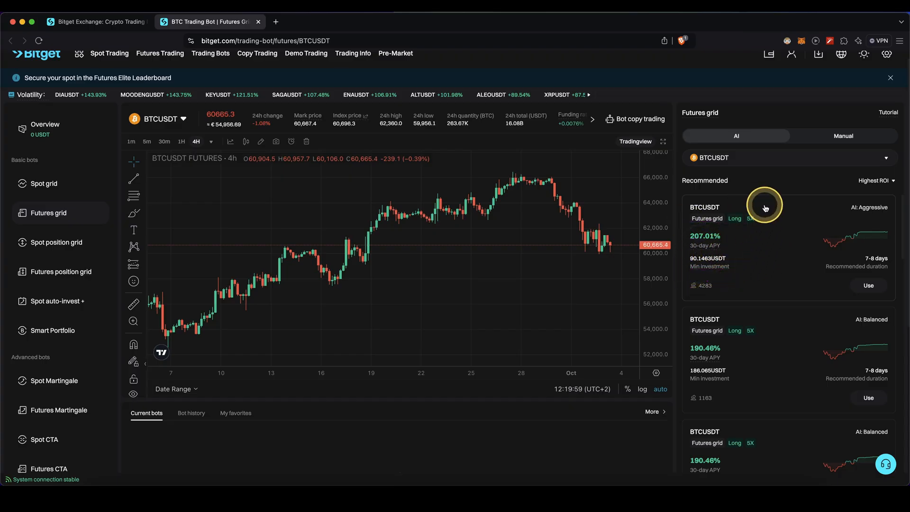
pyautogui.click(865, 286)
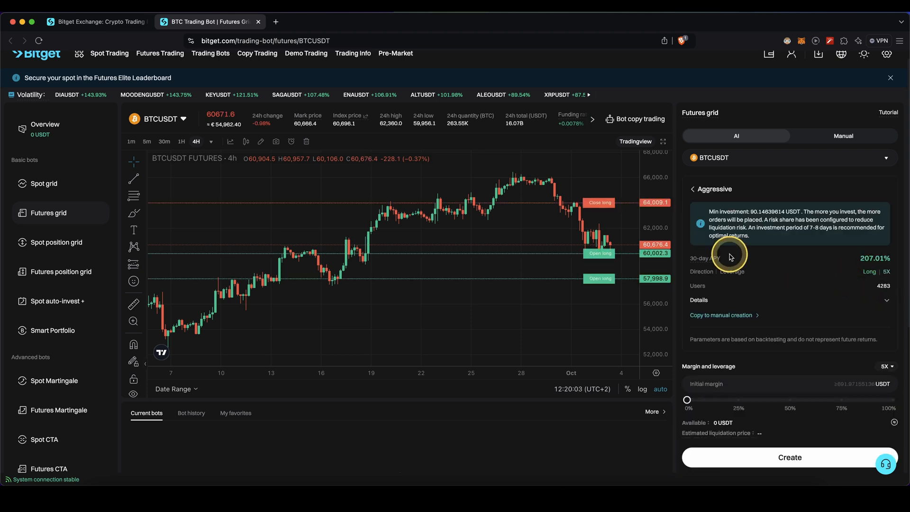
pyautogui.moveTo(579, 192); pyautogui.dragTo(631, 285)
pyautogui.moveTo(579, 194)
pyautogui.mouseDown()
pyautogui.moveTo(612, 213)
pyautogui.moveTo(588, 206)
pyautogui.mouseUp()
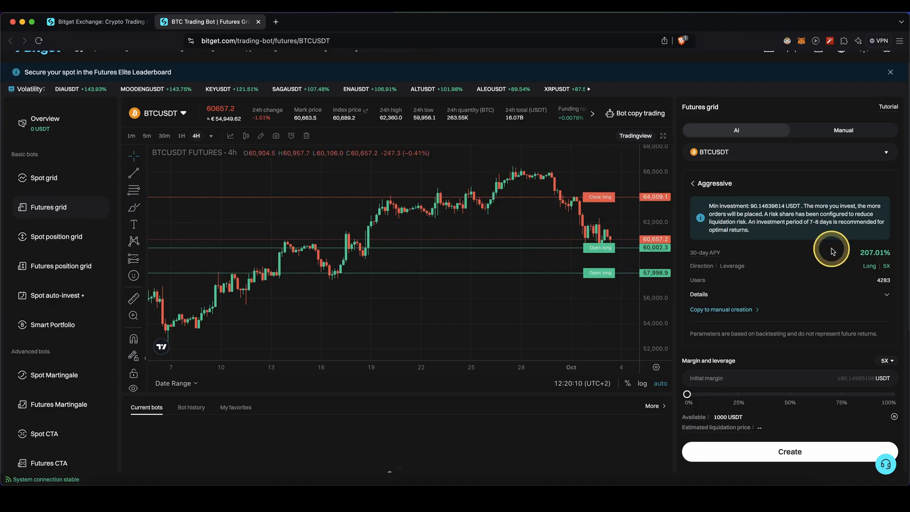
pyautogui.scroll(-1, 818, 250)
pyautogui.scroll(-1, 775, 299)
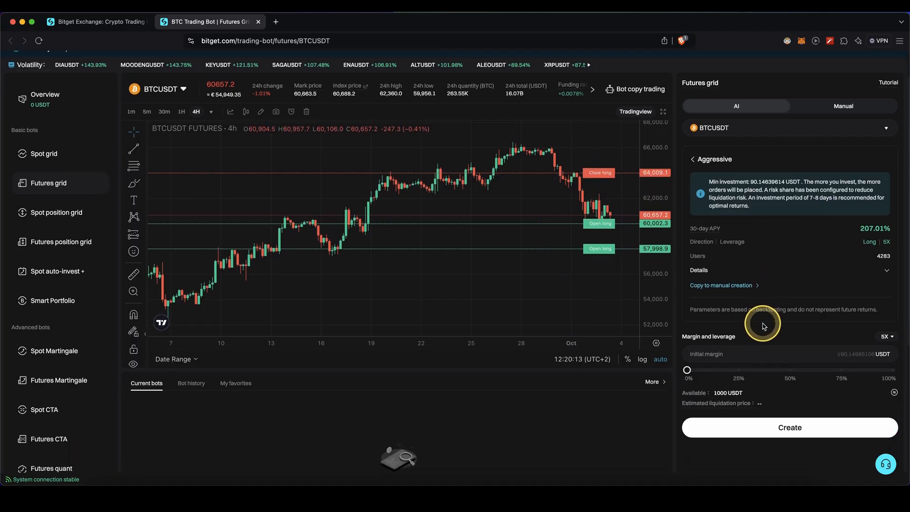
pyautogui.click(771, 348)
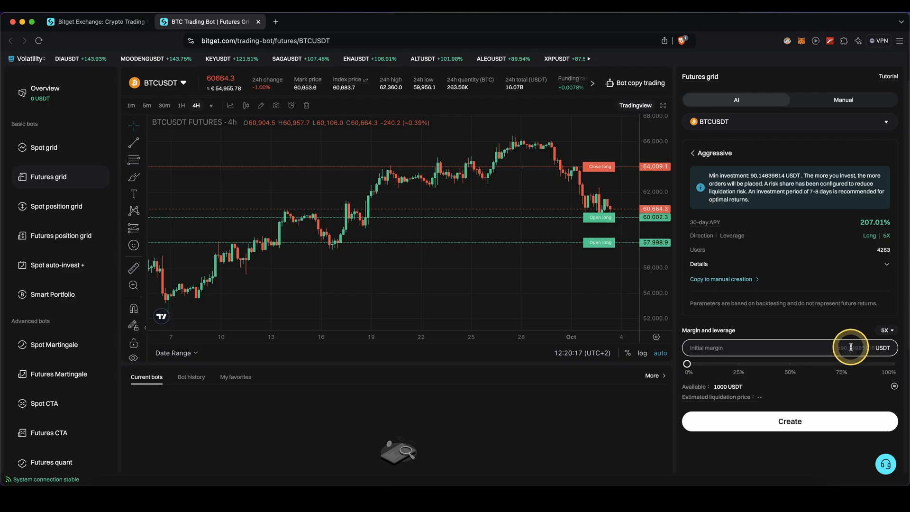
pyautogui.write('100')
pyautogui.scroll(-1, 803, 370)
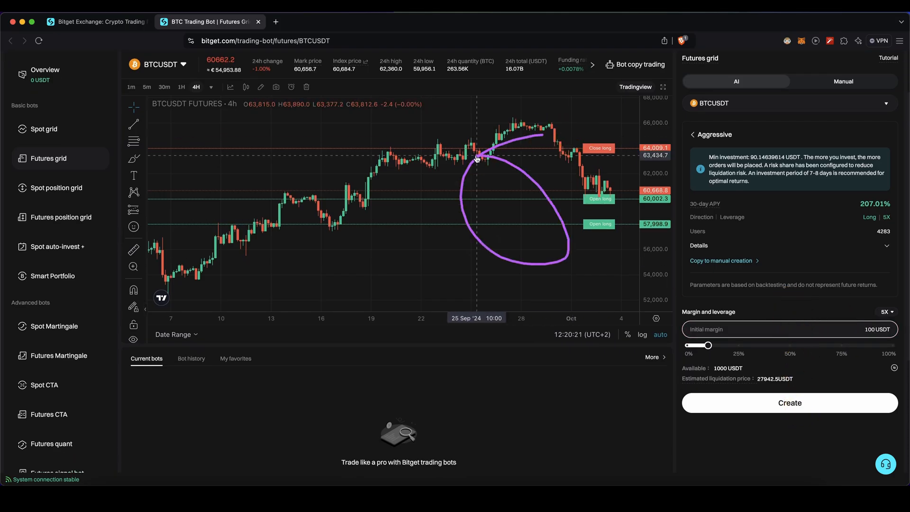
pyautogui.scroll(3, 780, 304)
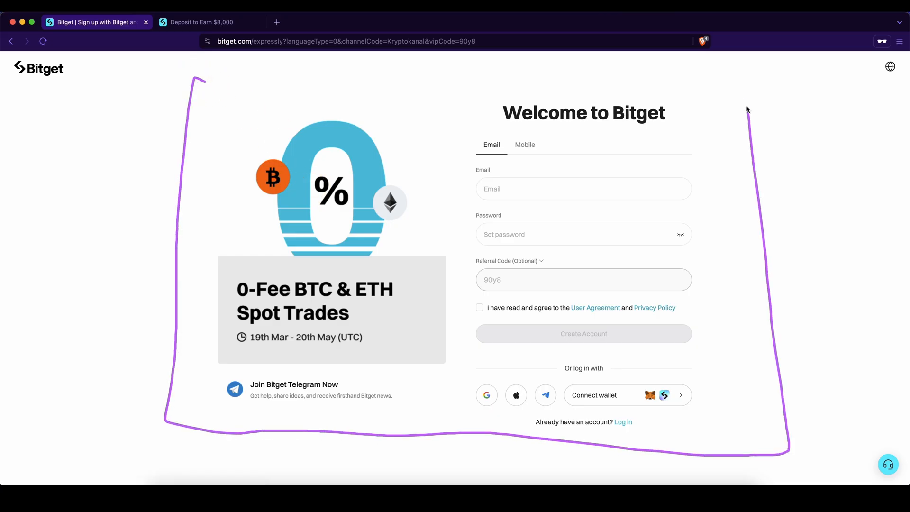
pyautogui.click(201, 22)
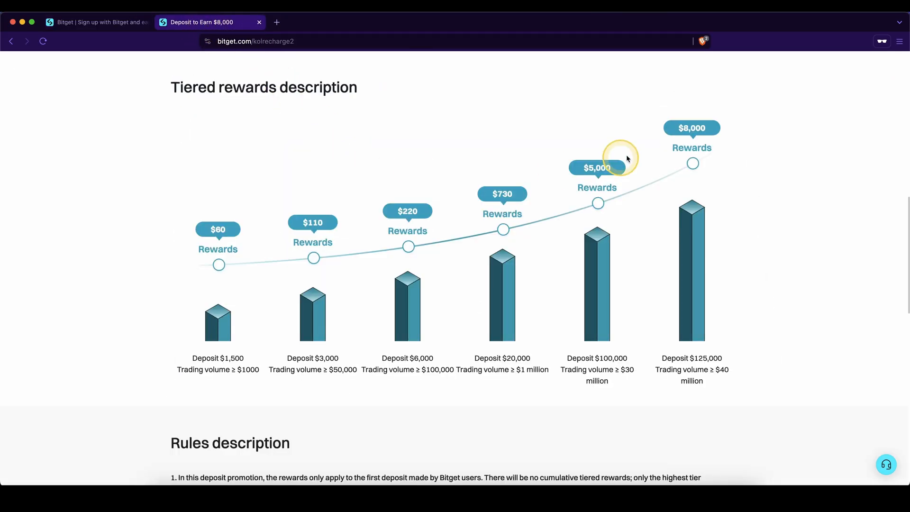
pyautogui.moveTo(647, 100); pyautogui.dragTo(228, 213)
pyautogui.click(96, 22)
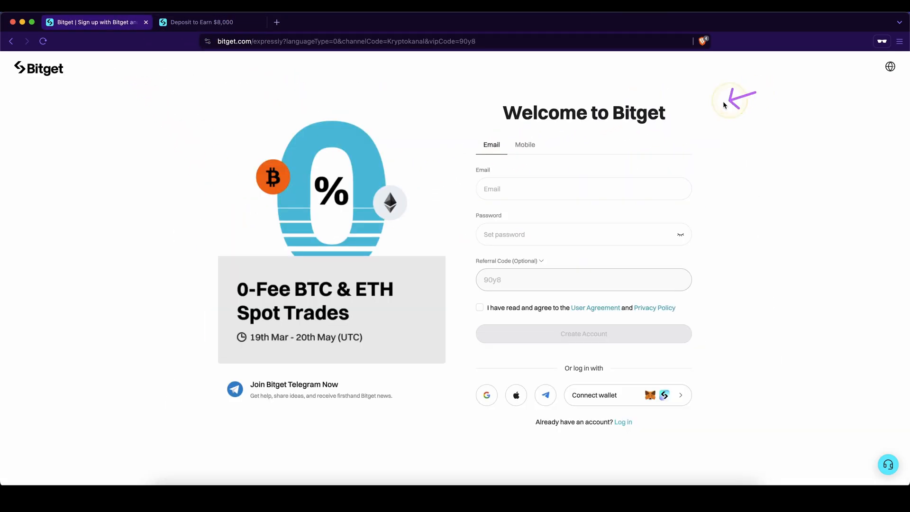
pyautogui.moveTo(753, 92); pyautogui.dragTo(562, 344)
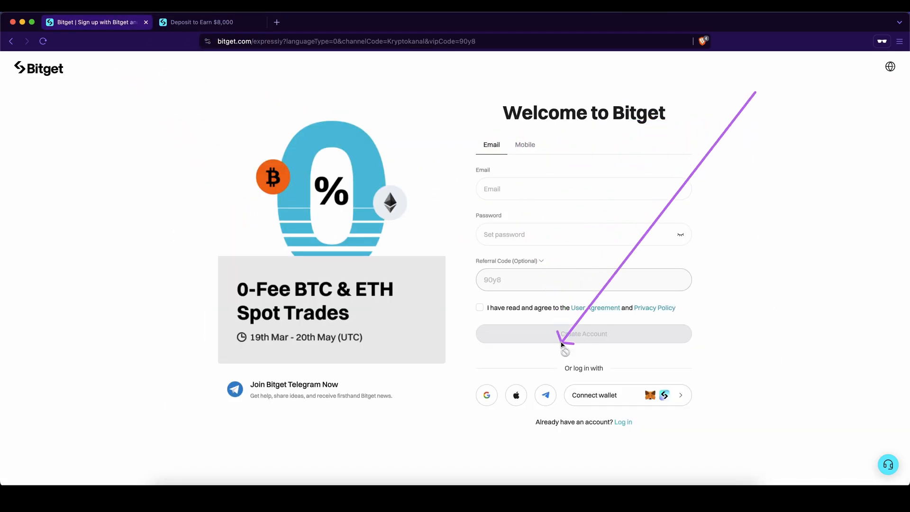
pyautogui.moveTo(405, 284)
pyautogui.mouseDown()
pyautogui.moveTo(789, 117)
pyautogui.moveTo(331, 94)
pyautogui.mouseUp()
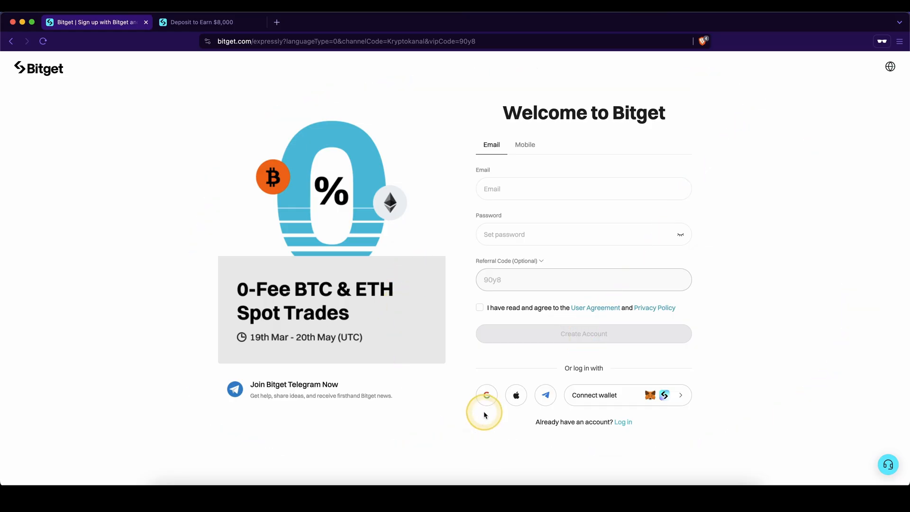